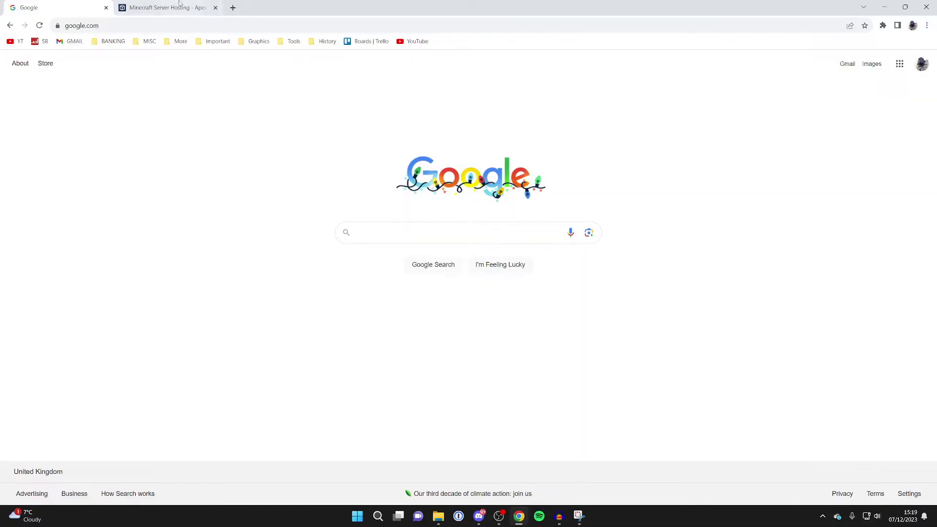
# Step: Scroll through the Apex Hosting features page, then switch to the Google homepage tab
pyautogui.click(174, 6)
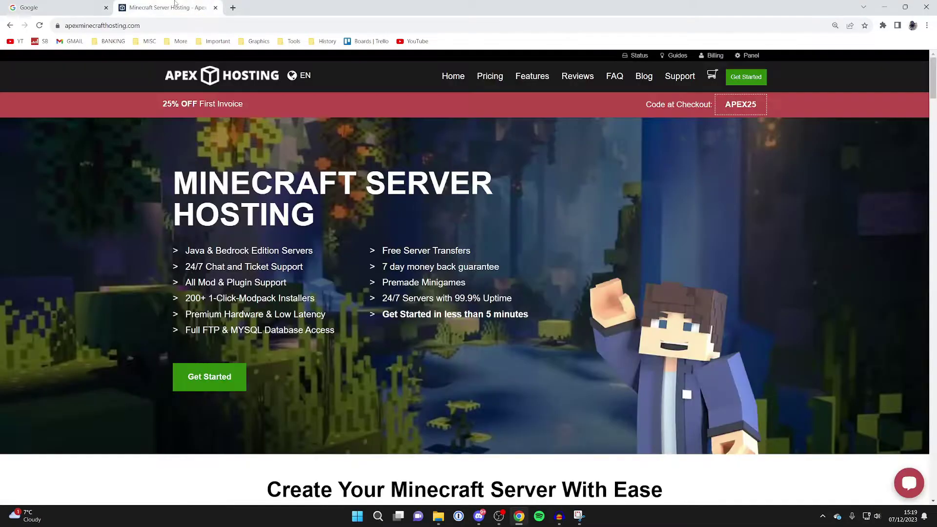
pyautogui.scroll(-5, 319, 232)
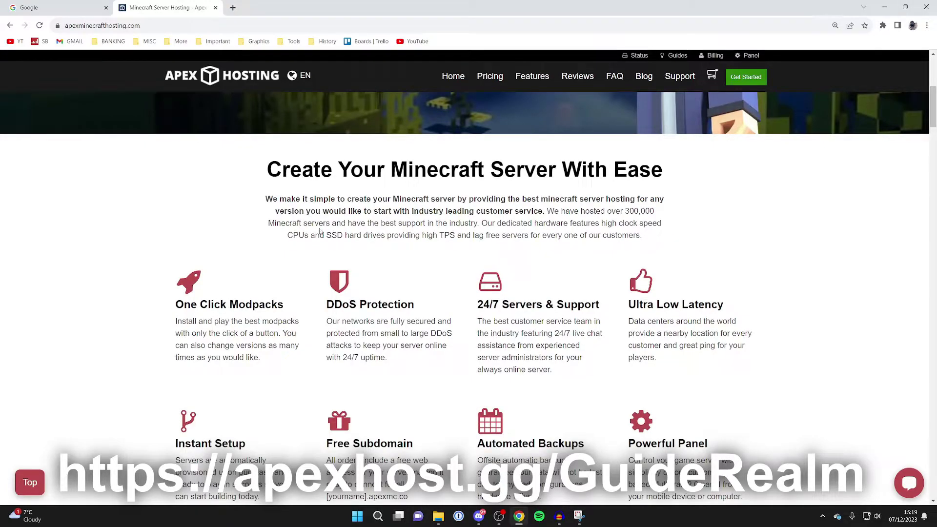
pyautogui.scroll(-1, 320, 231)
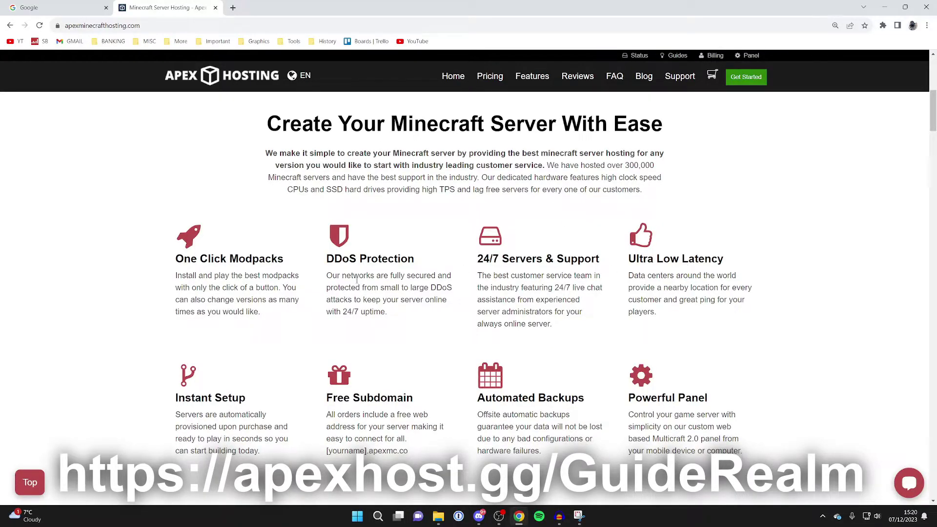
pyautogui.scroll(8, 348, 268)
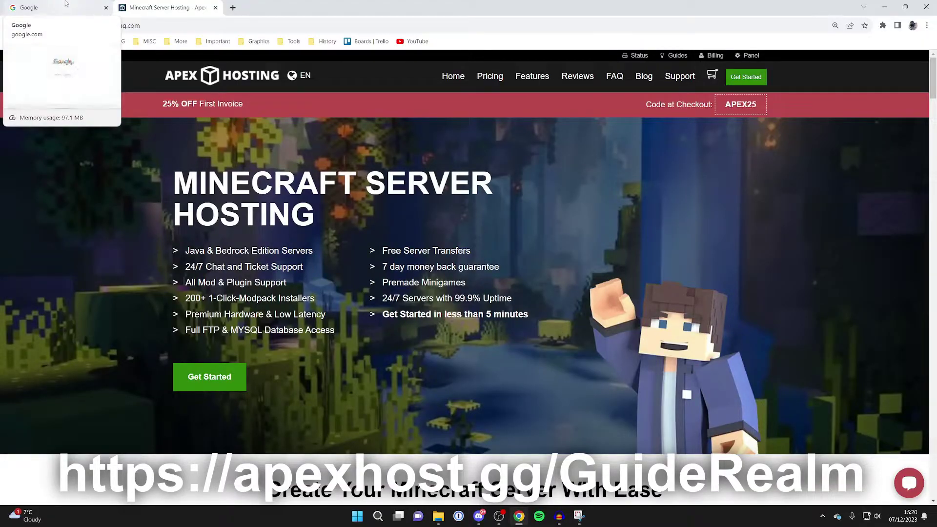
pyautogui.click(66, 5)
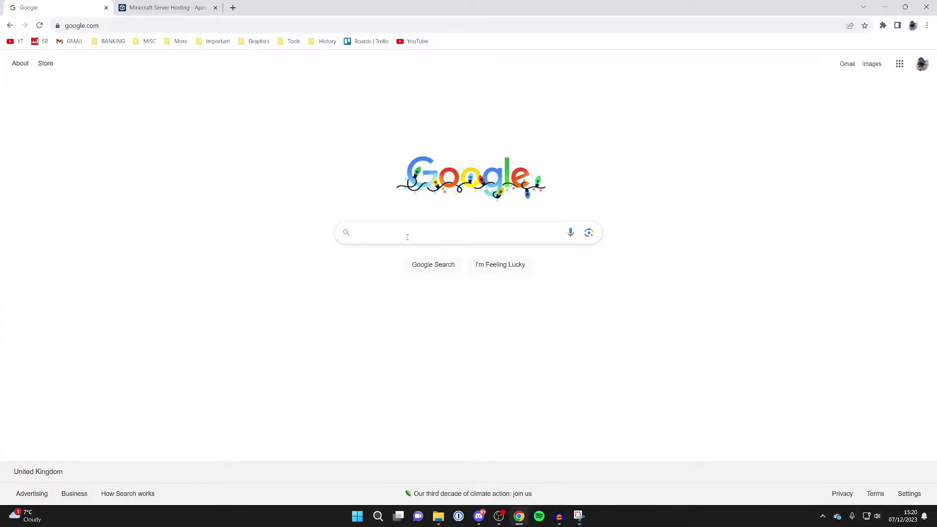
# Step: Search Google for 'optifine' and go to the Downloads page of optifine.net
pyautogui.click(365, 229)
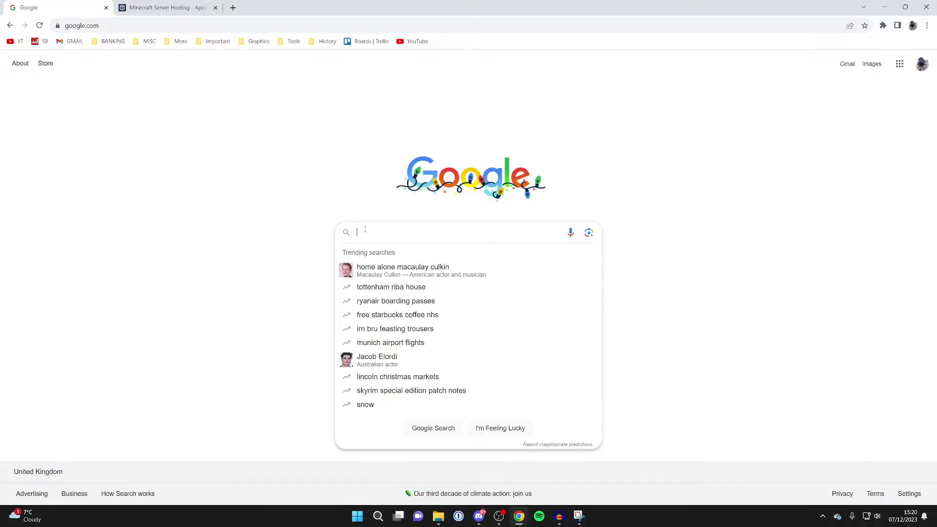
pyautogui.write('opti')
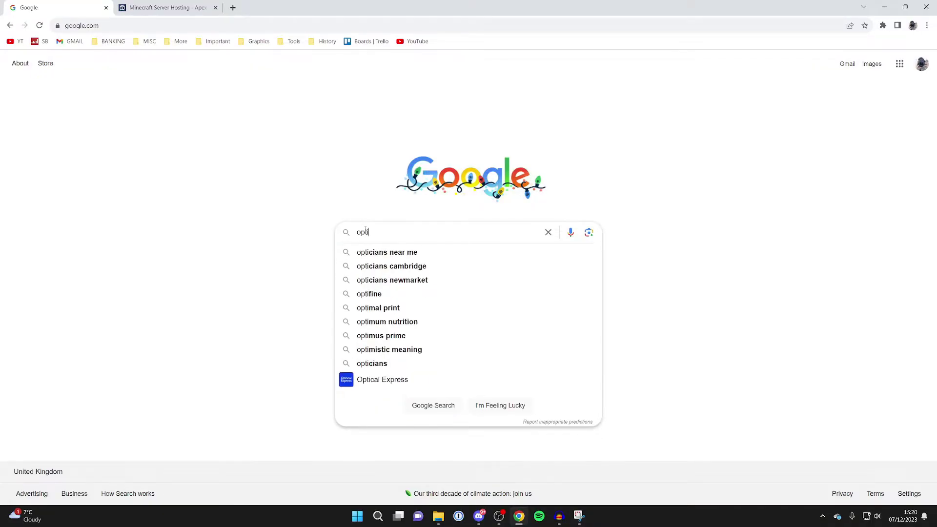
pyautogui.write('fine')
pyautogui.press('Return')
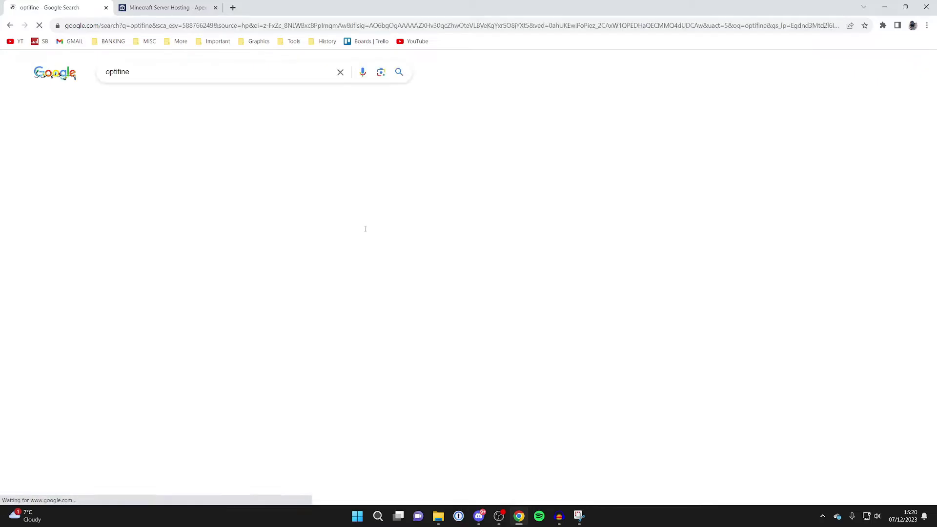
pyautogui.click(128, 168)
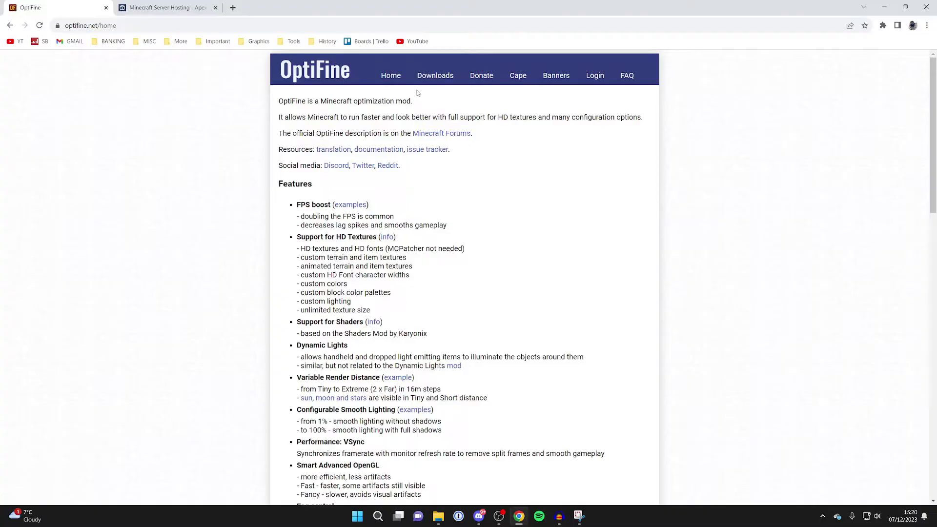
pyautogui.click(434, 76)
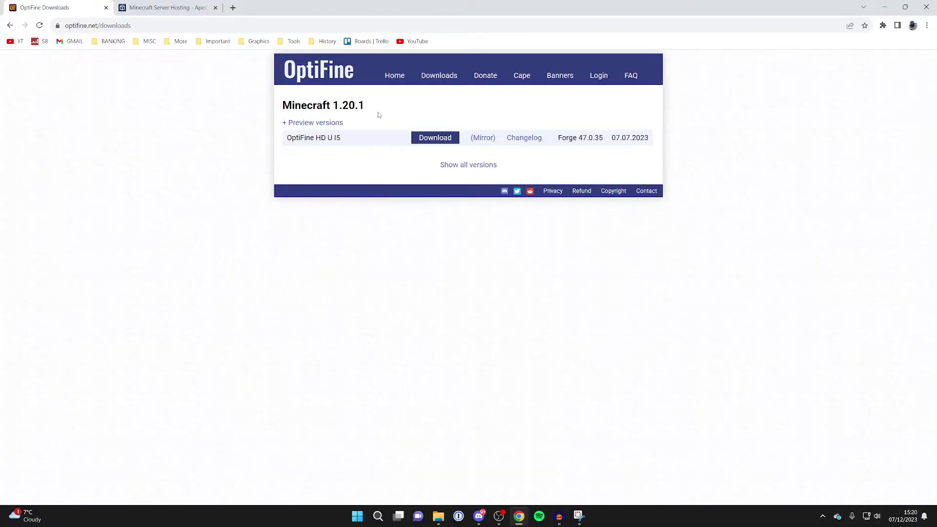
# Step: Show all versions, accept the privacy notice, and download OptiFine 1.20.1 HD U I5
pyautogui.click(480, 166)
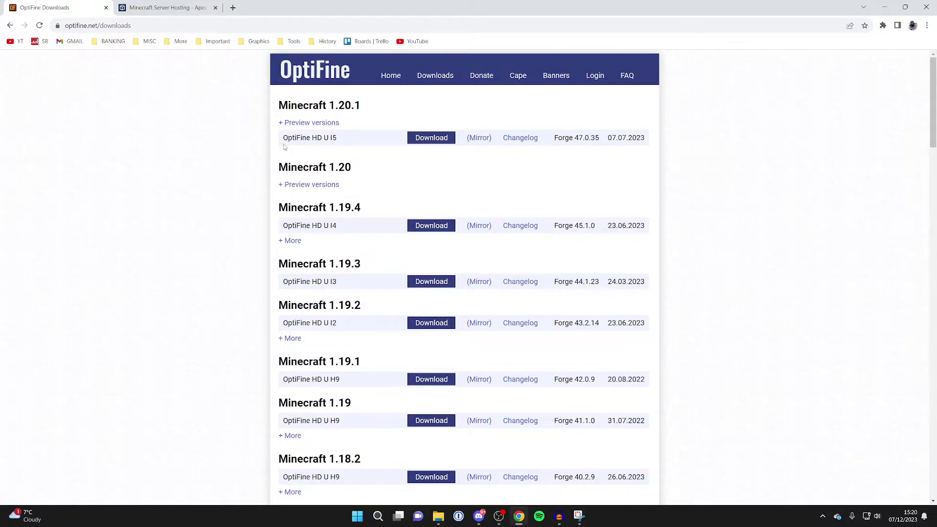
pyautogui.scroll(-6, 284, 146)
pyautogui.scroll(6, 288, 161)
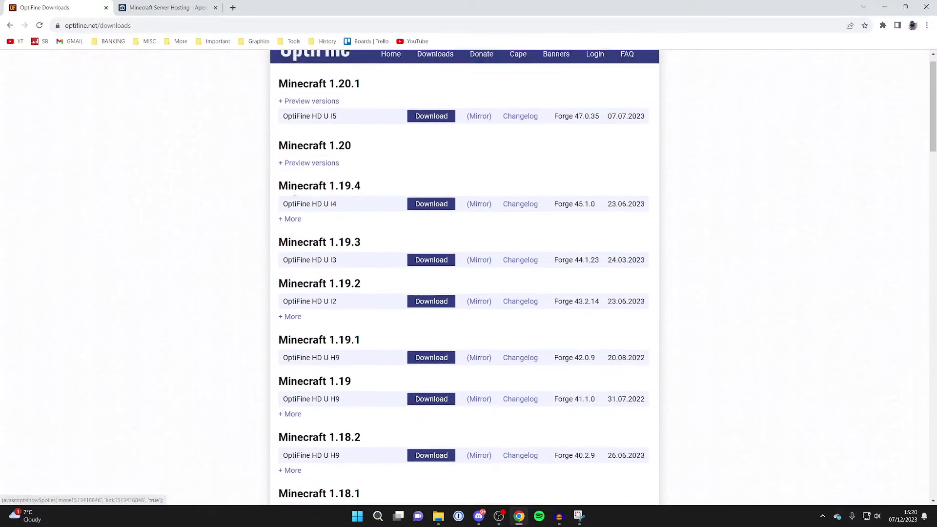
pyautogui.scroll(-4, 293, 187)
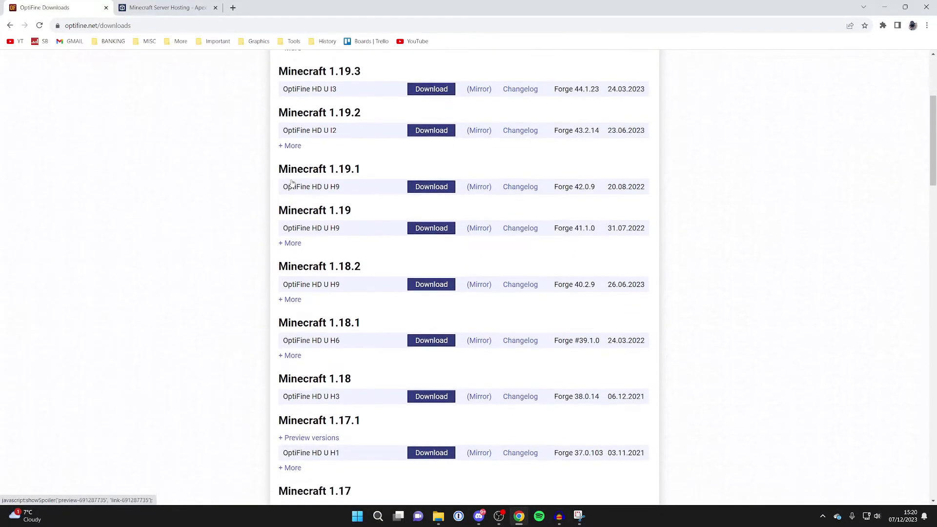
pyautogui.scroll(4, 291, 184)
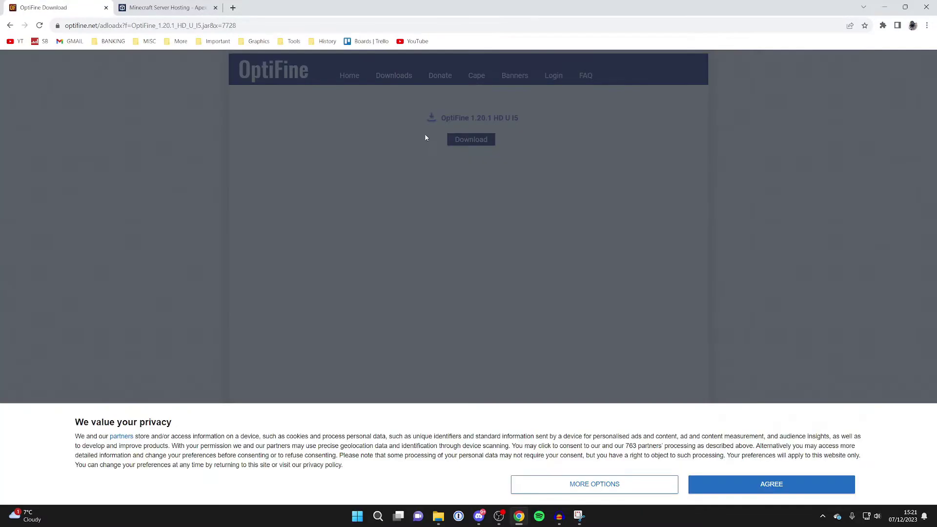
pyautogui.click(736, 481)
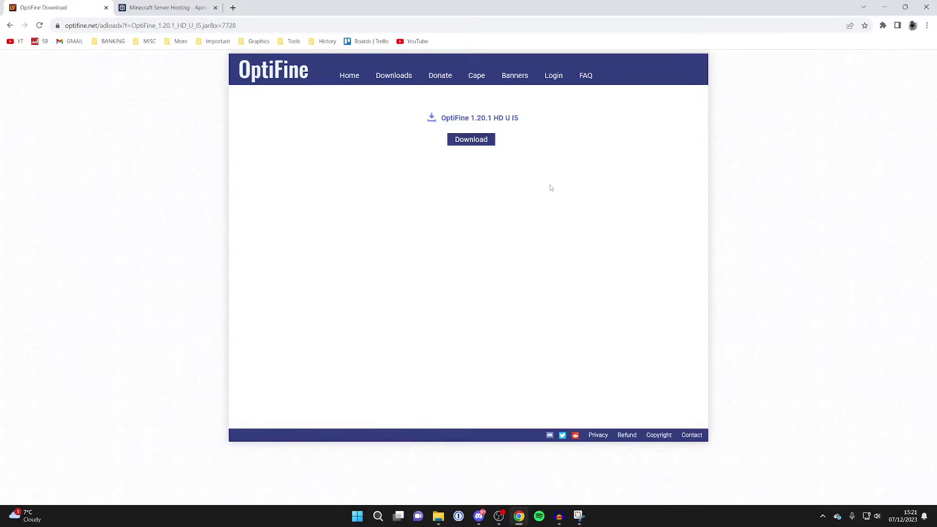
pyautogui.click(480, 146)
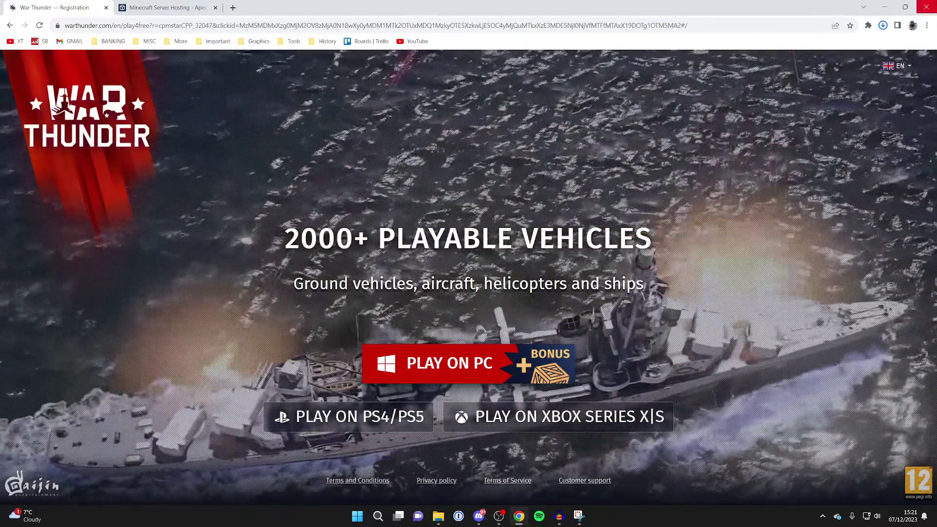
# Step: Close Chrome and move the OptiFine 1.20.1 jar from Downloads onto the desktop
pyautogui.click(925, 6)
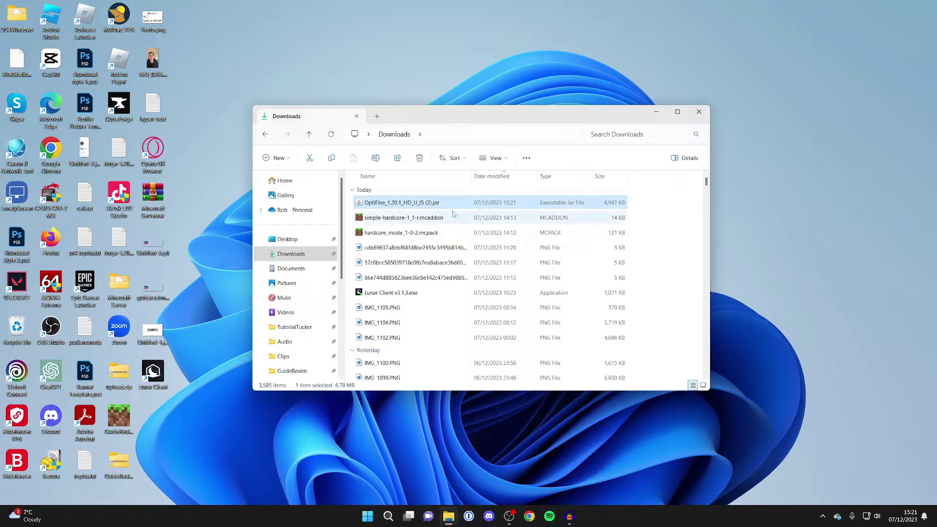
pyautogui.moveTo(498, 207)
pyautogui.mouseDown()
pyautogui.moveTo(280, 225)
pyautogui.moveTo(229, 298)
pyautogui.moveTo(224, 251)
pyautogui.moveTo(454, 218)
pyautogui.moveTo(483, 234)
pyautogui.mouseUp()
pyautogui.click(699, 111)
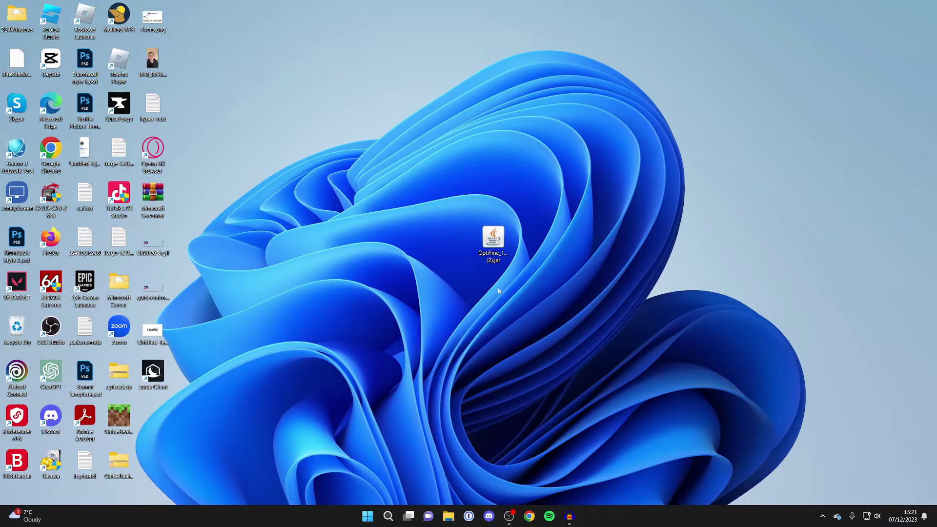
# Step: Run the OptiFine jar, close its installer, and reopen Chrome on Google
pyautogui.doubleClick(491, 251)
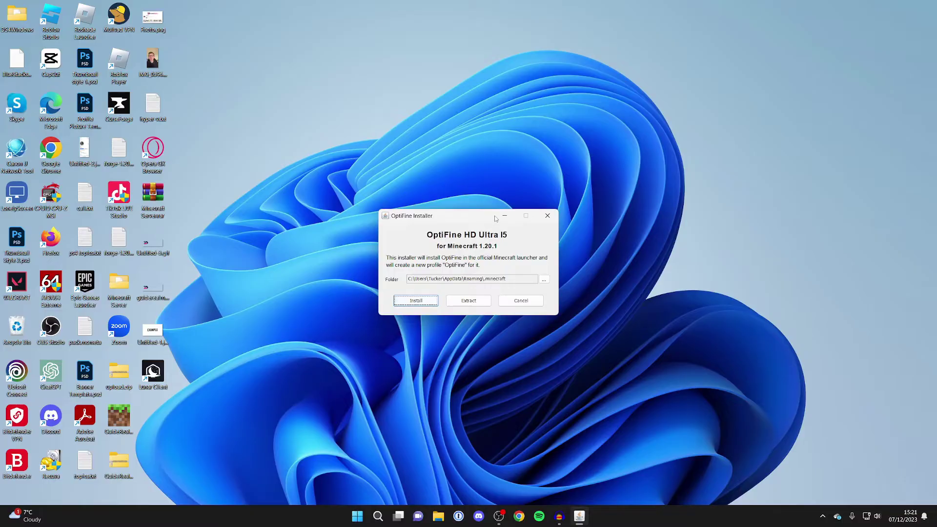
pyautogui.click(546, 220)
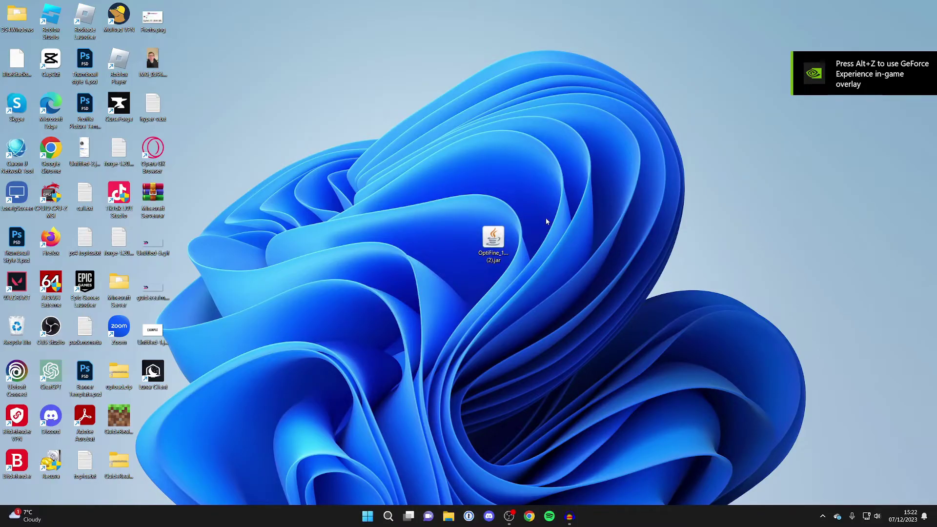
pyautogui.click(528, 516)
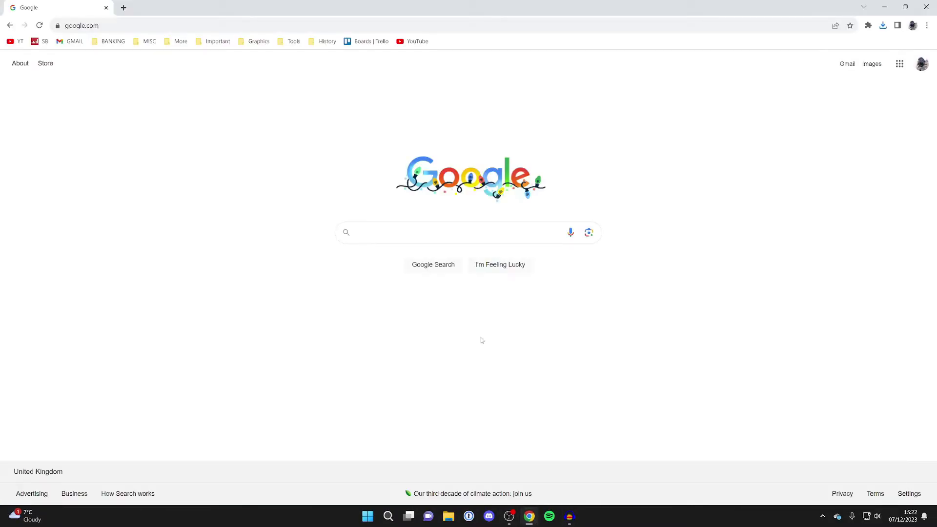
# Step: Search Google for 'java' to reach java.com, then minimise the browser
pyautogui.write('java')
pyautogui.press('Return')
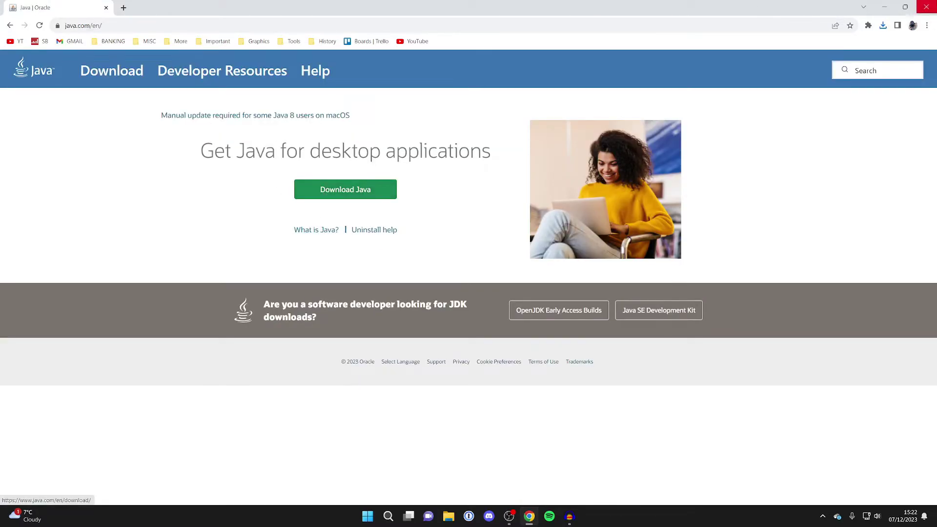
pyautogui.click(885, 5)
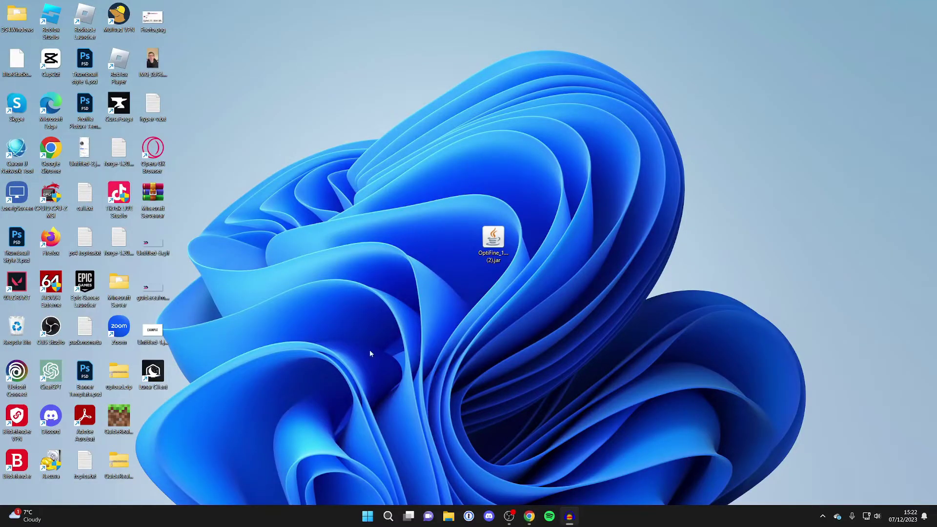
# Step: Open the OptiFine jar with Java(TM) Platform SE binary and install OptiFine HD Ultra I5 for 1.20.1
pyautogui.rightClick(494, 243)
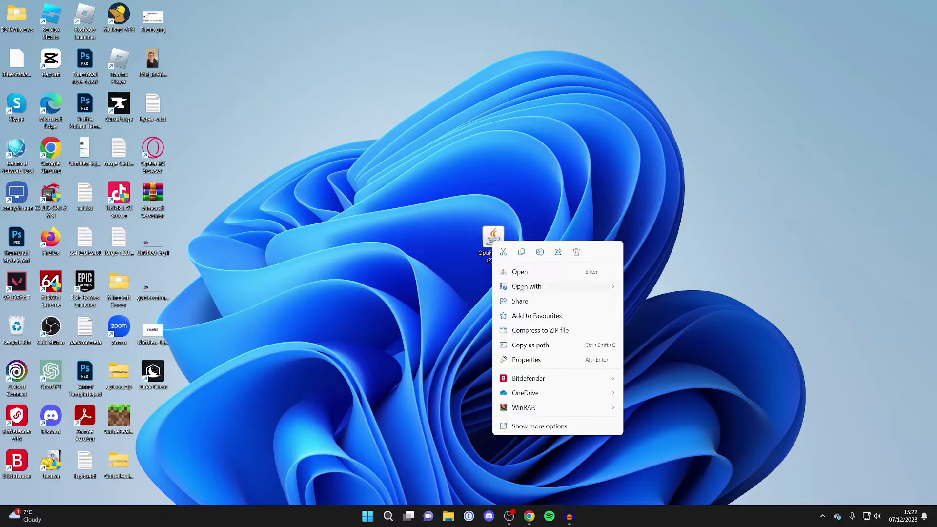
pyautogui.moveTo(537, 291)
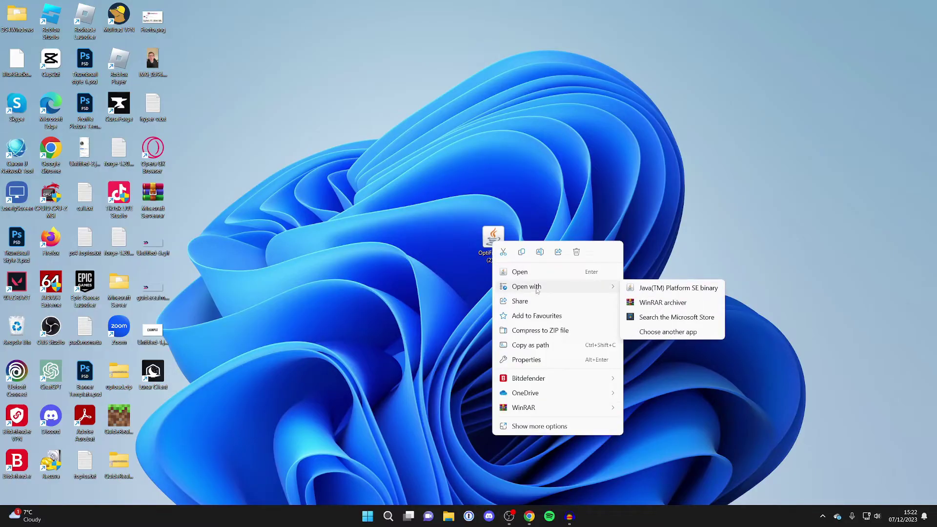
pyautogui.click(673, 332)
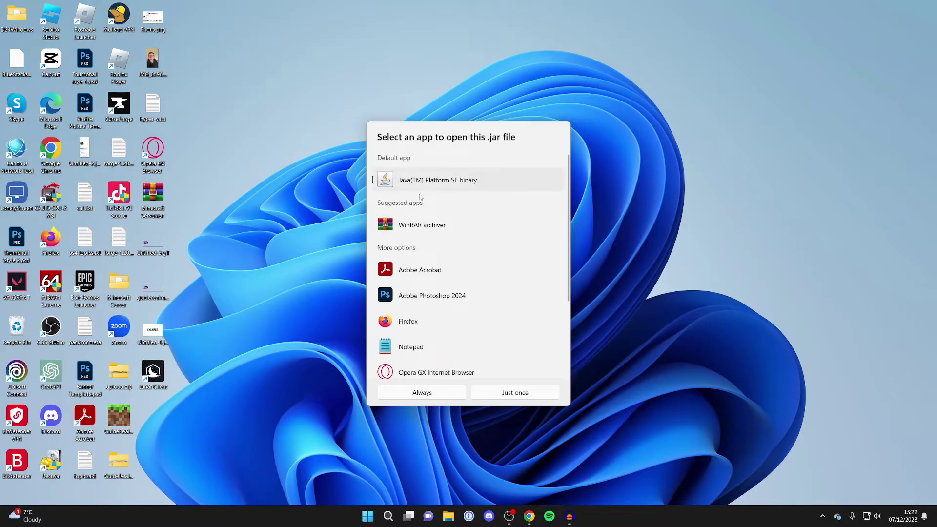
pyautogui.click(440, 395)
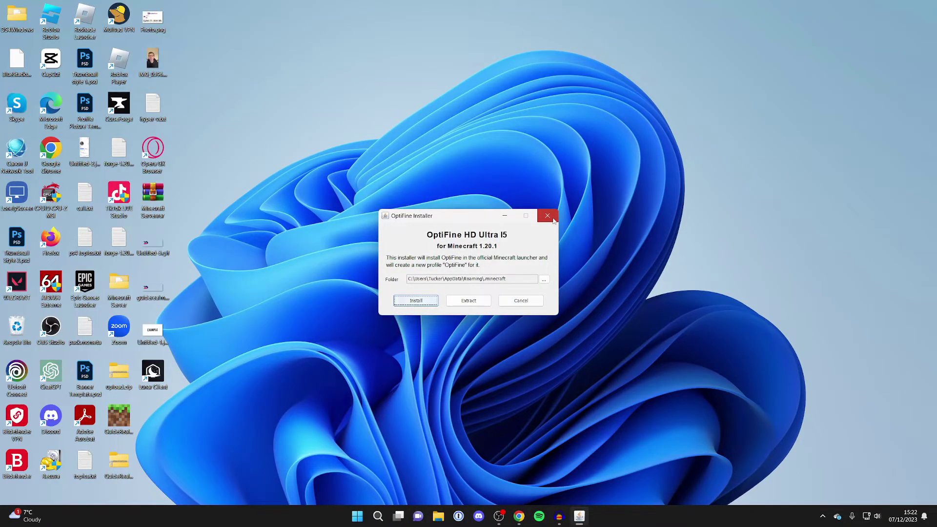
pyautogui.click(553, 220)
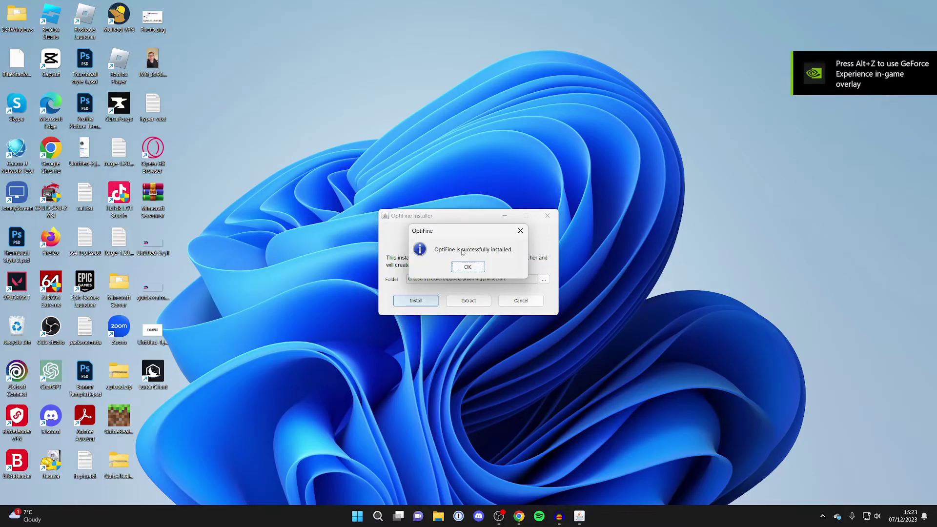
pyautogui.click(464, 267)
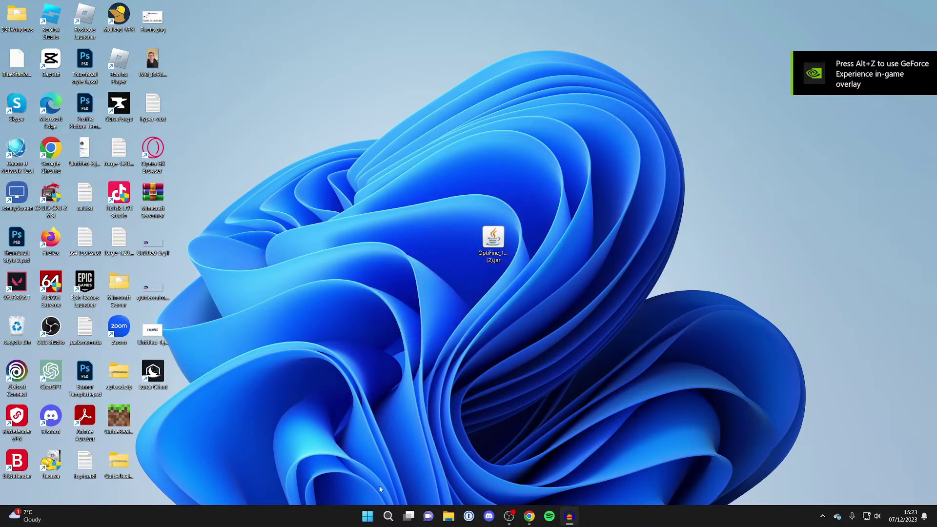
# Step: Search the computer for 'mine' and start the Minecraft Launcher
pyautogui.click(364, 518)
pyautogui.write('mine')
pyautogui.press('Return')
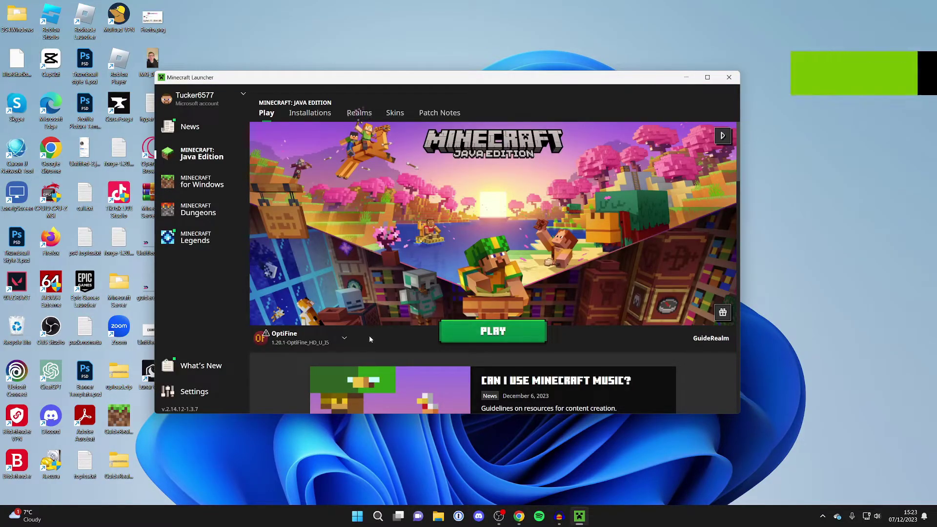
# Step: Select the OptiFine 1.20.1 installation and play it
pyautogui.click(308, 336)
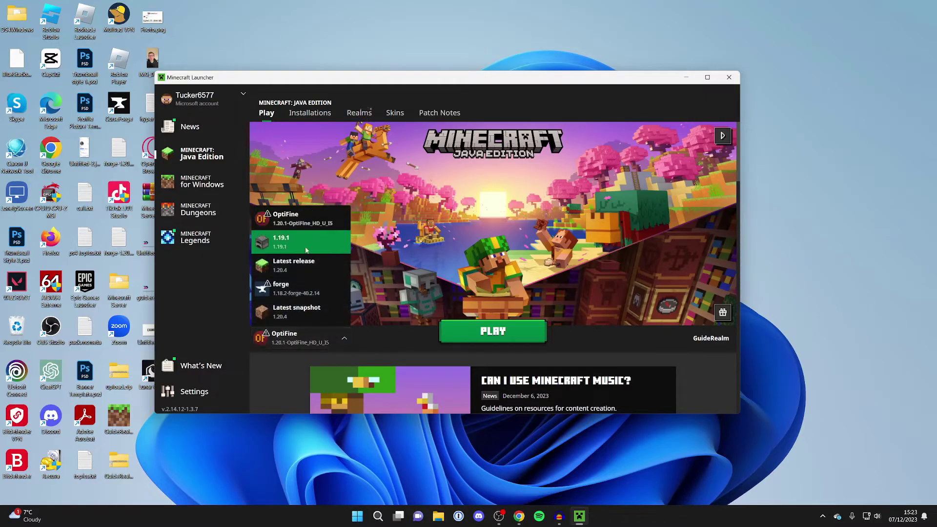
pyautogui.scroll(-2, 303, 229)
pyautogui.scroll(2, 303, 232)
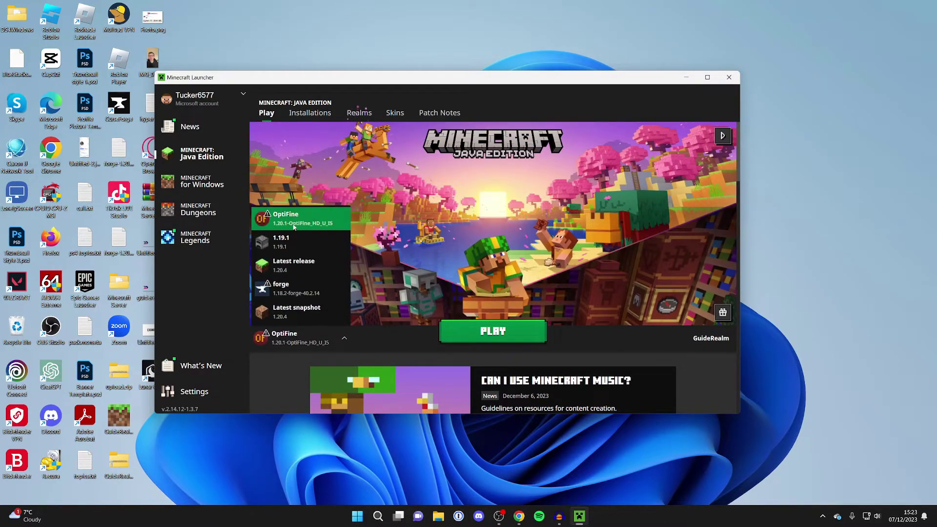
pyautogui.click(295, 221)
pyautogui.click(477, 326)
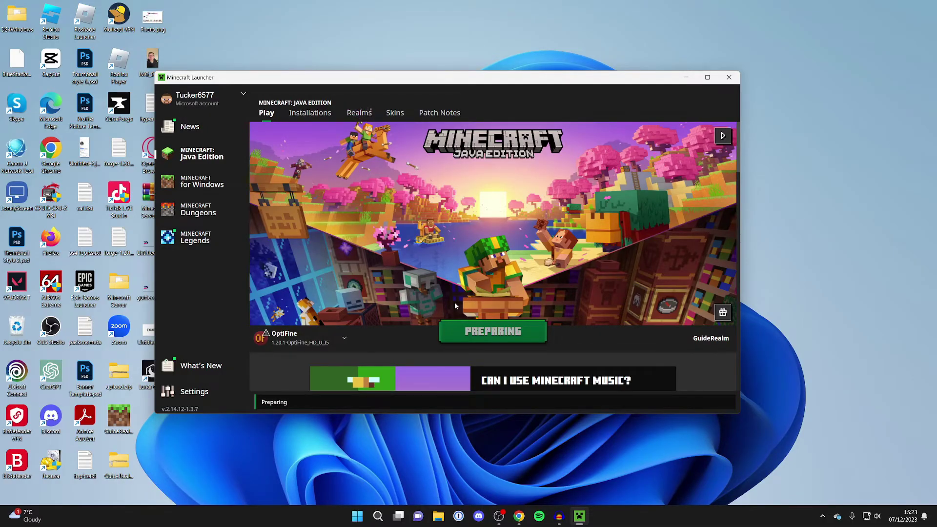
# Step: Walk across the grassland past the dirt ledge toward the forested hillside and distant hills
pyautogui.press('w')
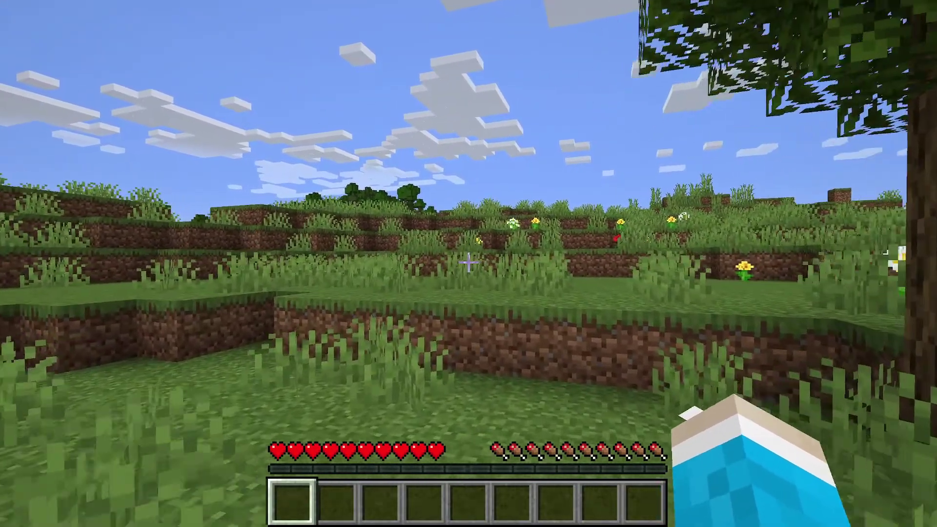
pyautogui.press('w')
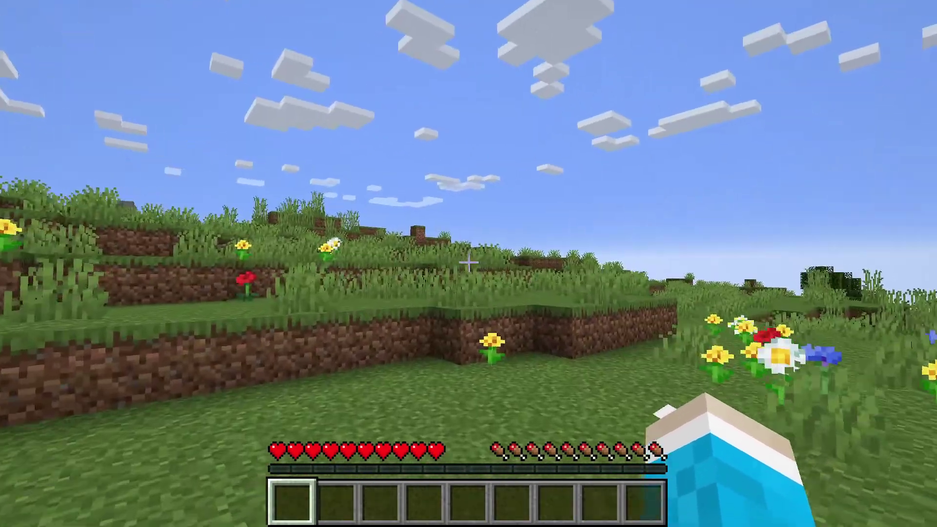
pyautogui.press('w')
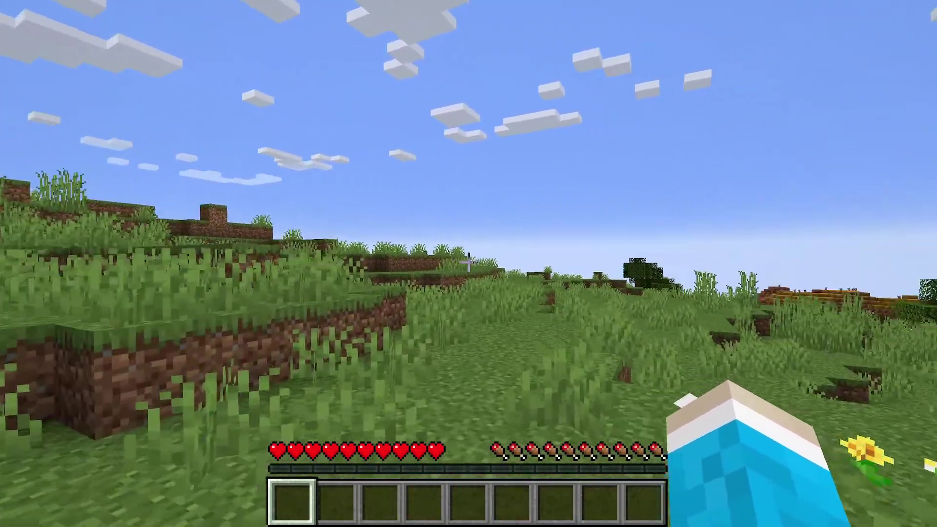
pyautogui.press('w')
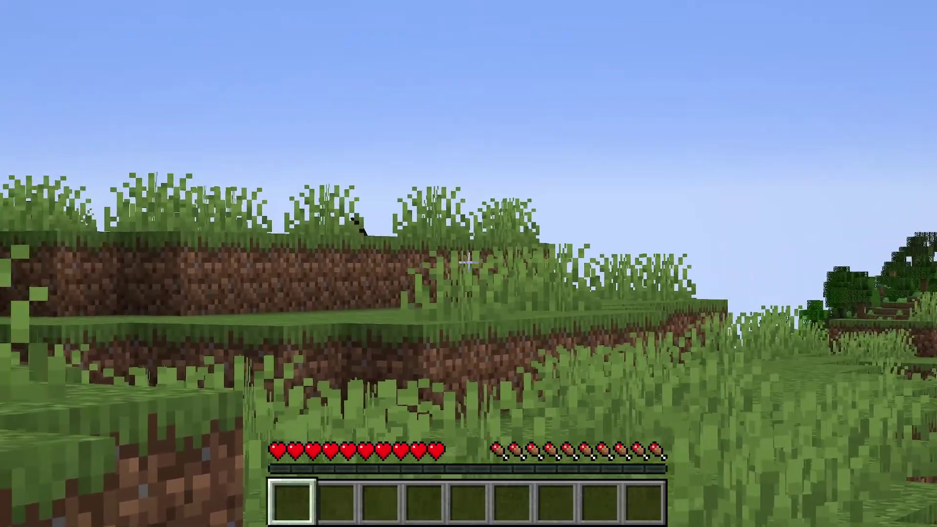
pyautogui.press('w')
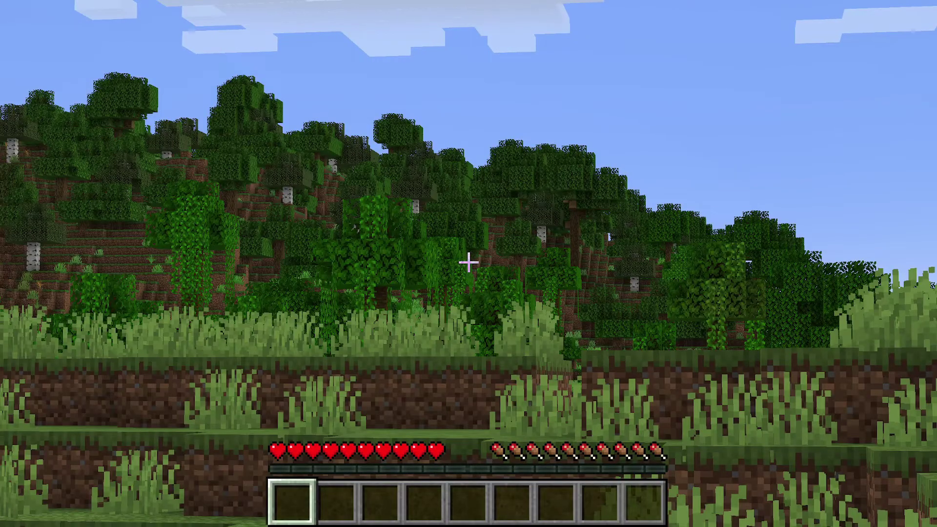
pyautogui.press('w')
pyautogui.press('w')
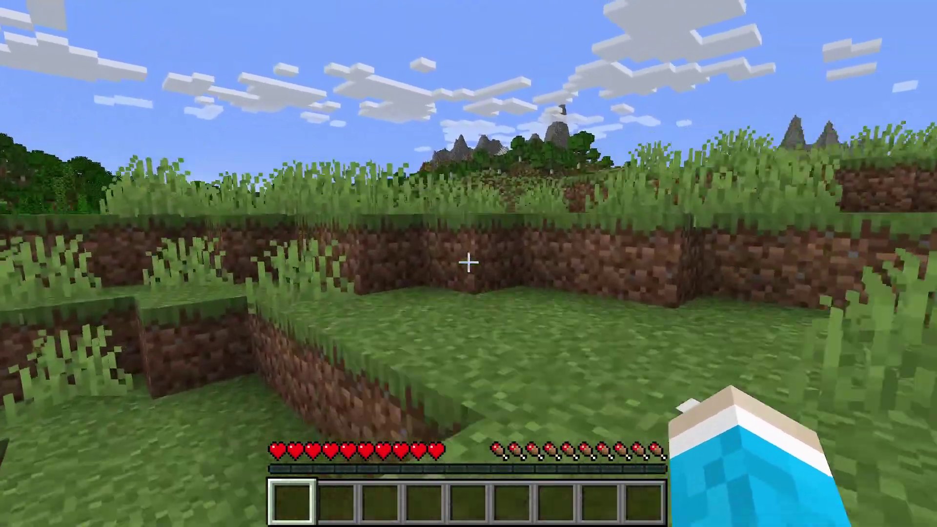
pyautogui.press('w')
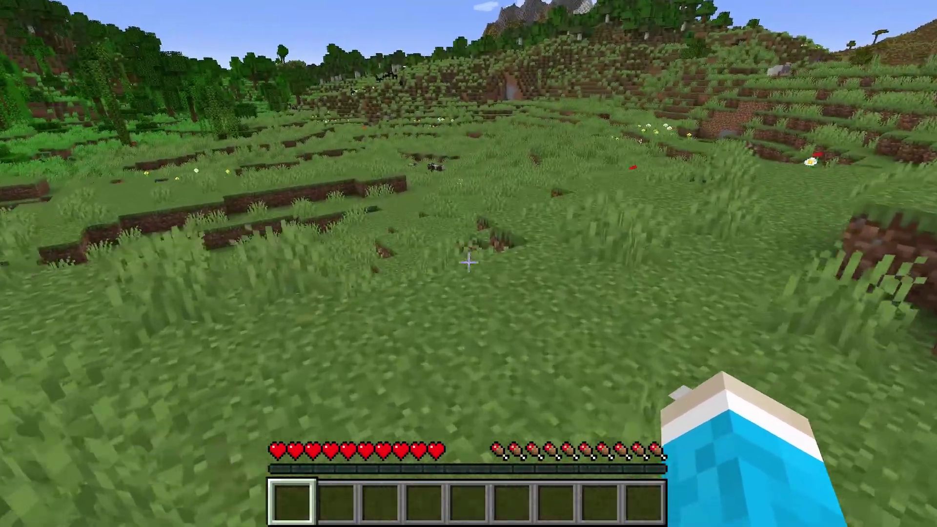
pyautogui.press('w')
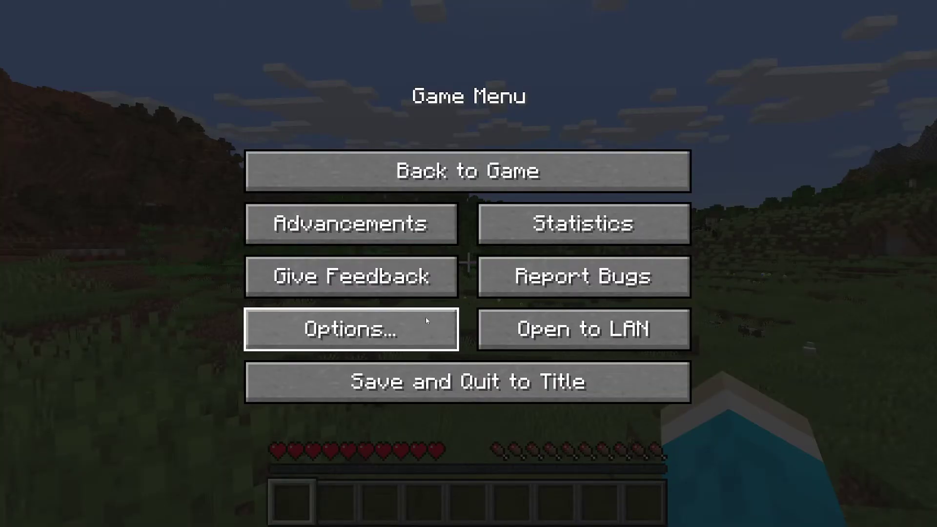
# Step: View OptiFine's Video Settings and Animations screens in Options, then close them again
pyautogui.click(425, 322)
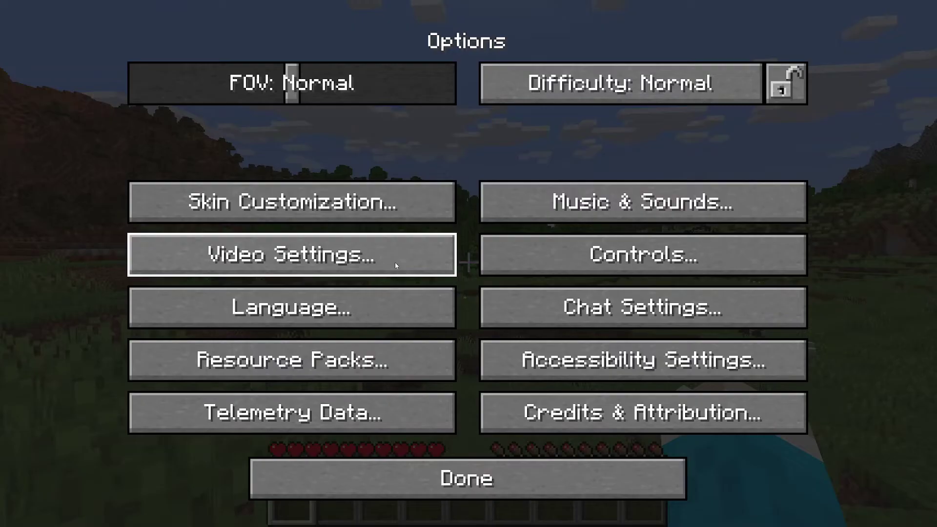
pyautogui.click(396, 259)
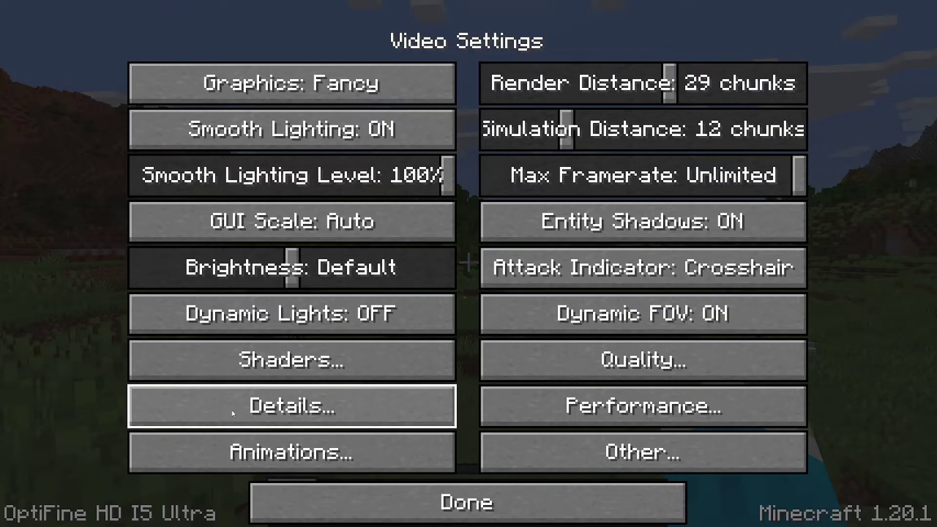
pyautogui.click(292, 449)
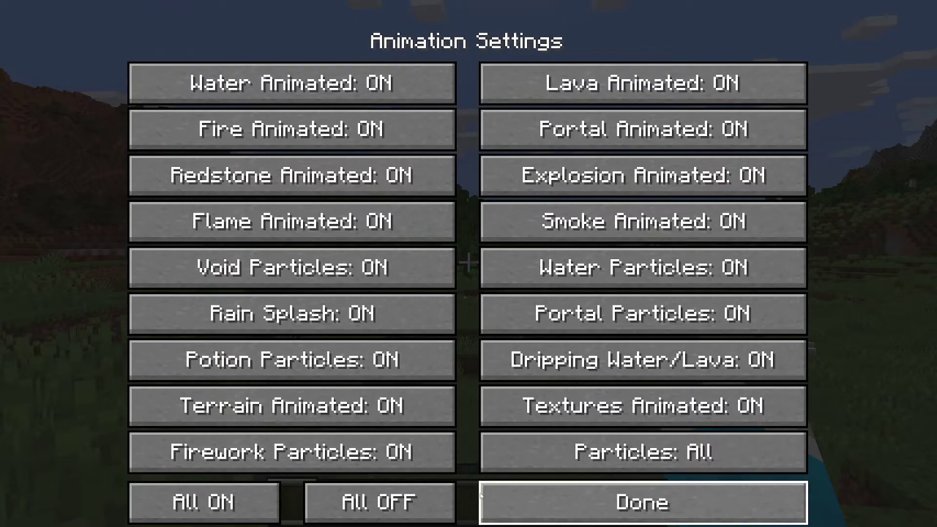
pyautogui.click(759, 505)
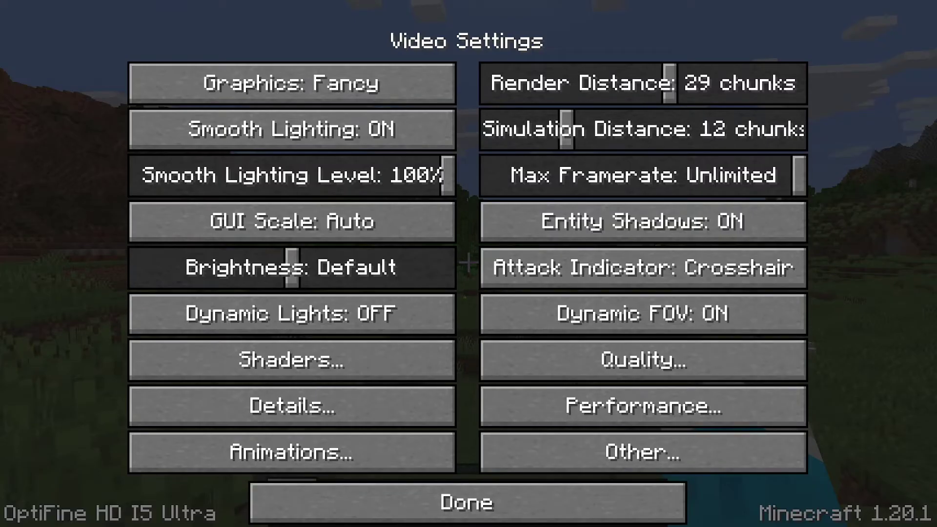
pyautogui.click(614, 505)
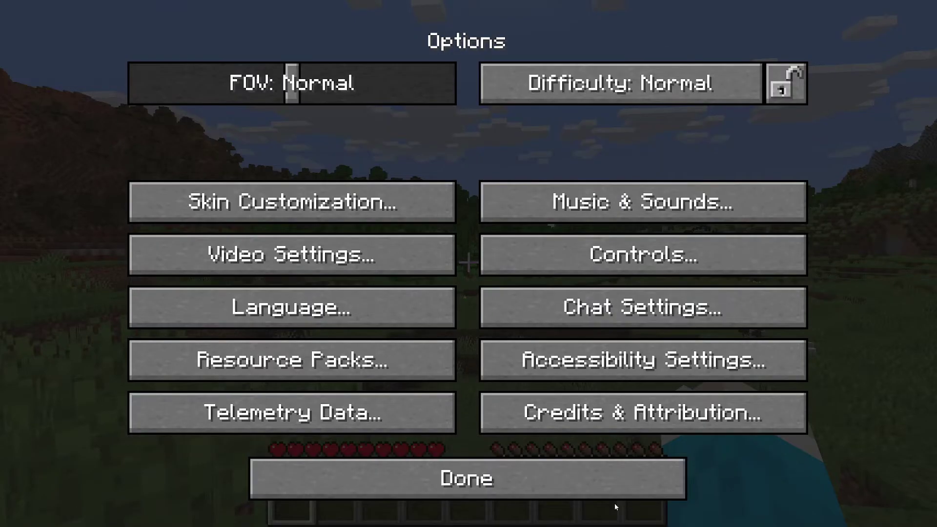
pyautogui.click(613, 502)
# Step: Walk through the tall grass past the sheep toward the dirt ledge
pyautogui.press('s')
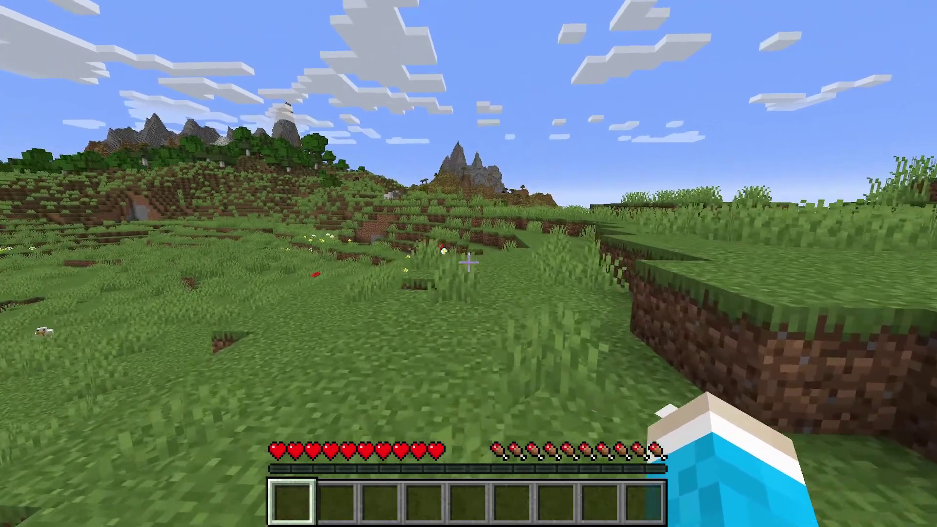
pyautogui.press('w')
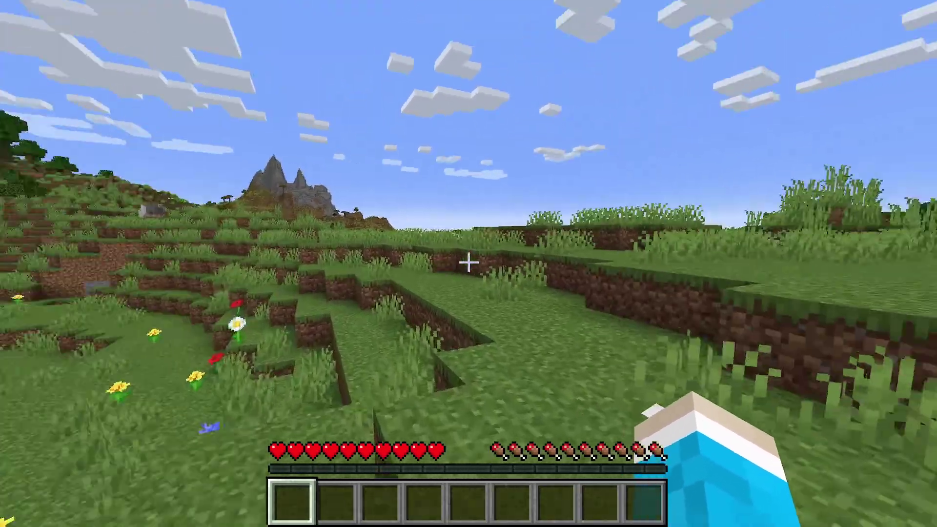
pyautogui.press('w')
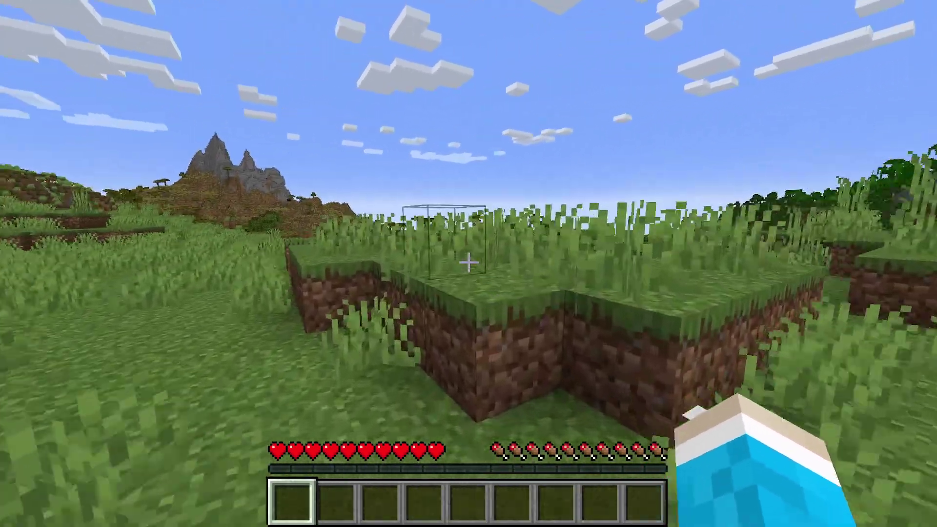
pyautogui.press('w')
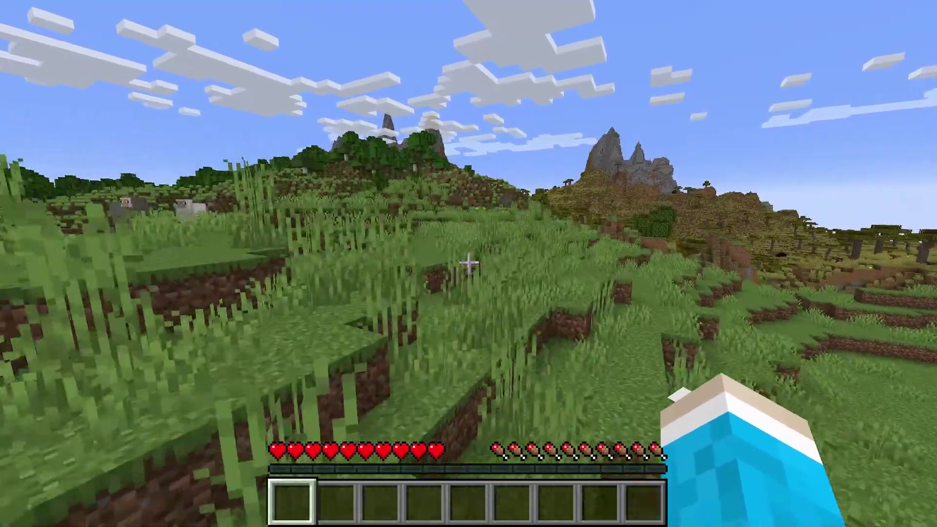
pyautogui.press('w')
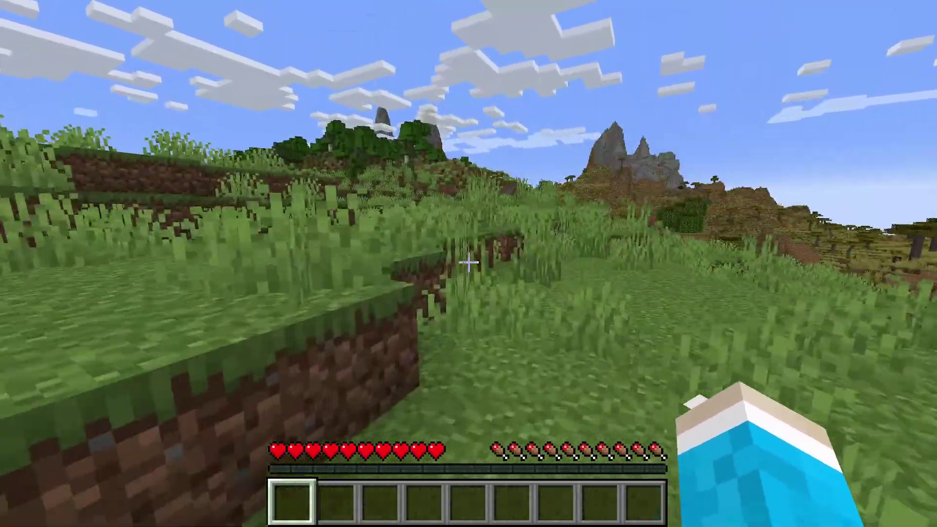
pyautogui.press('w')
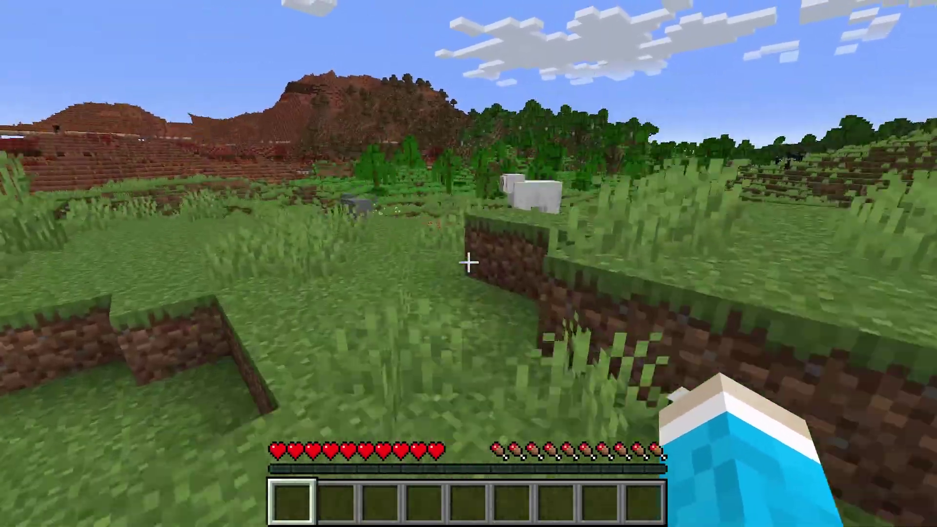
pyautogui.press('w')
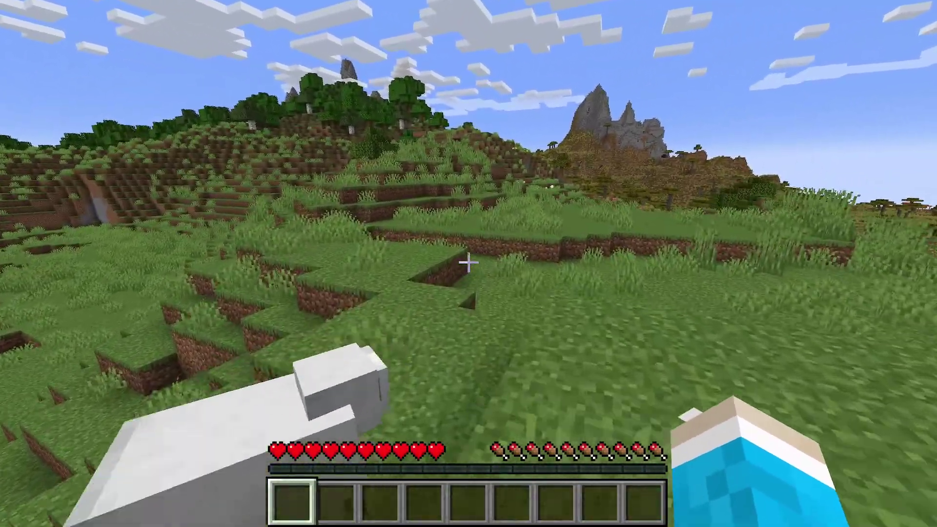
pyautogui.press('w')
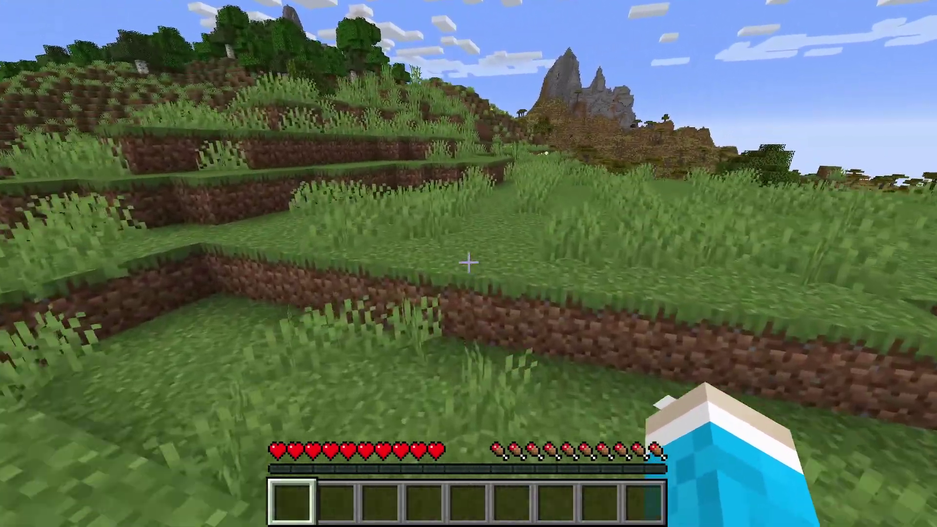
# Step: Continue past the ledge to the terraced birch hillside and climb onto a grass block
pyautogui.press('w')
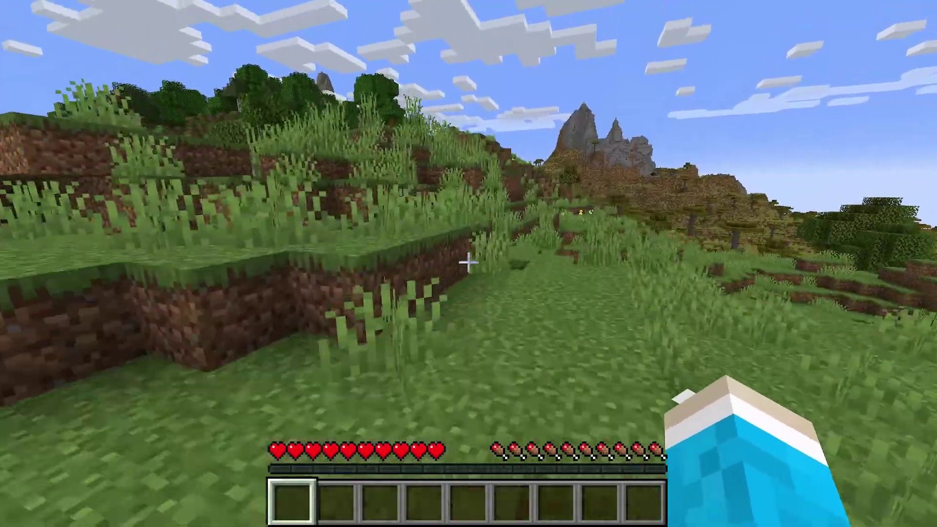
pyautogui.press('w')
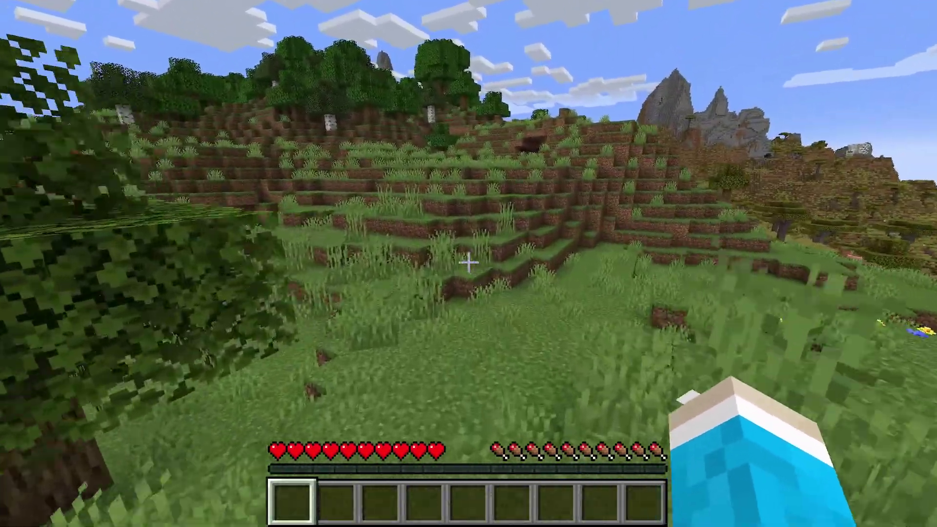
pyautogui.press('w')
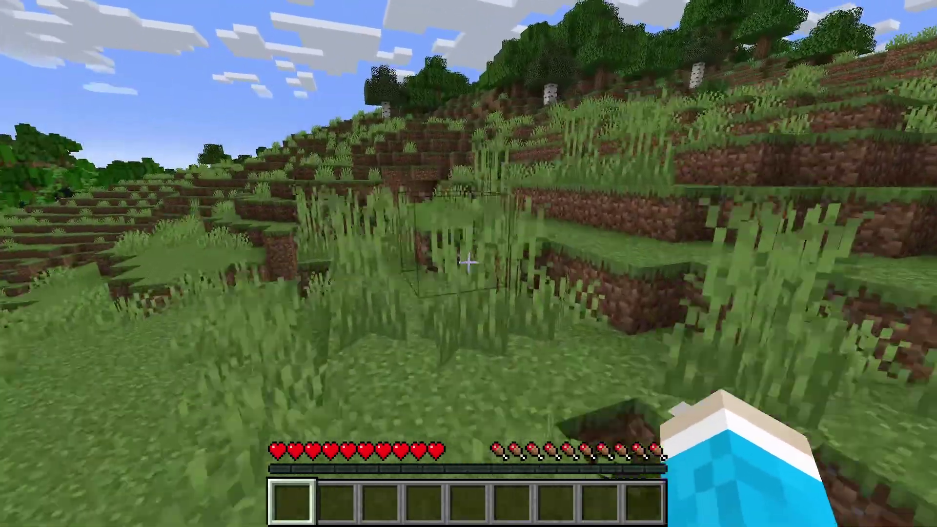
pyautogui.press('w')
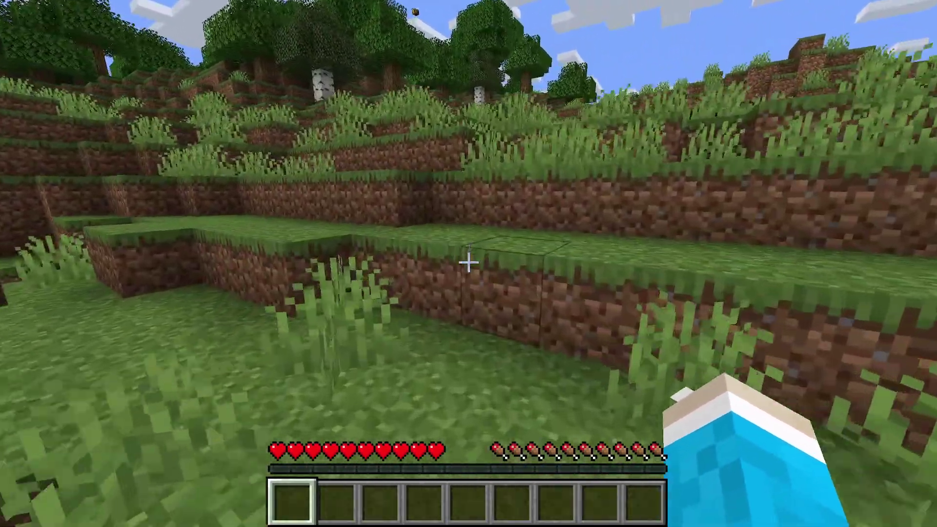
pyautogui.press('w')
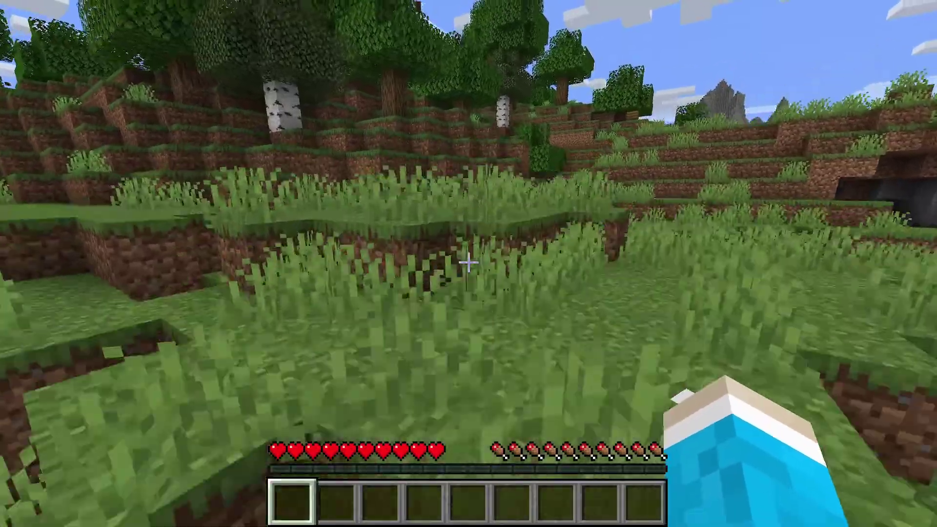
pyautogui.press('w')
pyautogui.press('w')
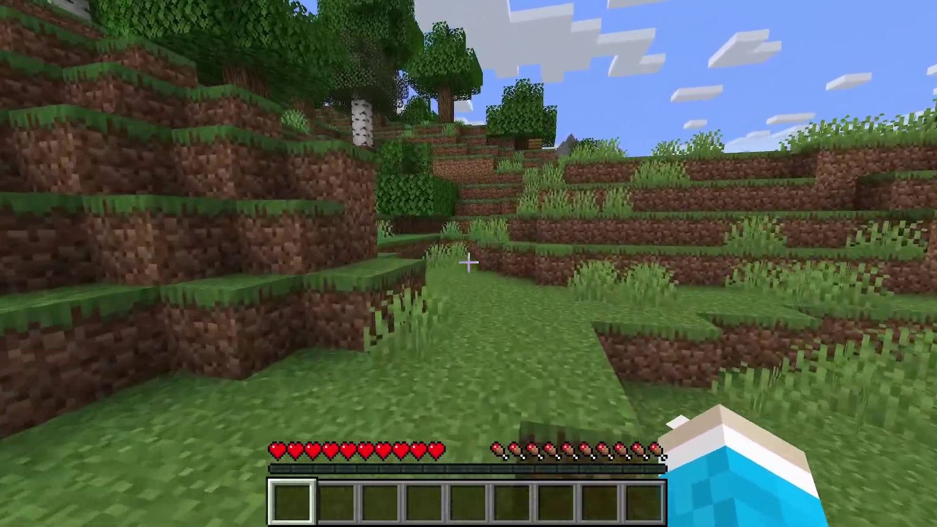
pyautogui.press('w')
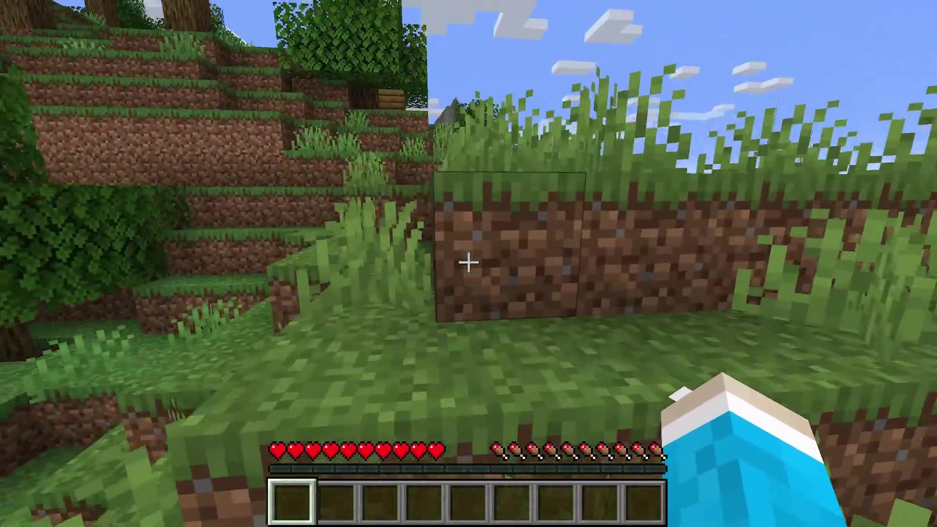
pyautogui.press('w')
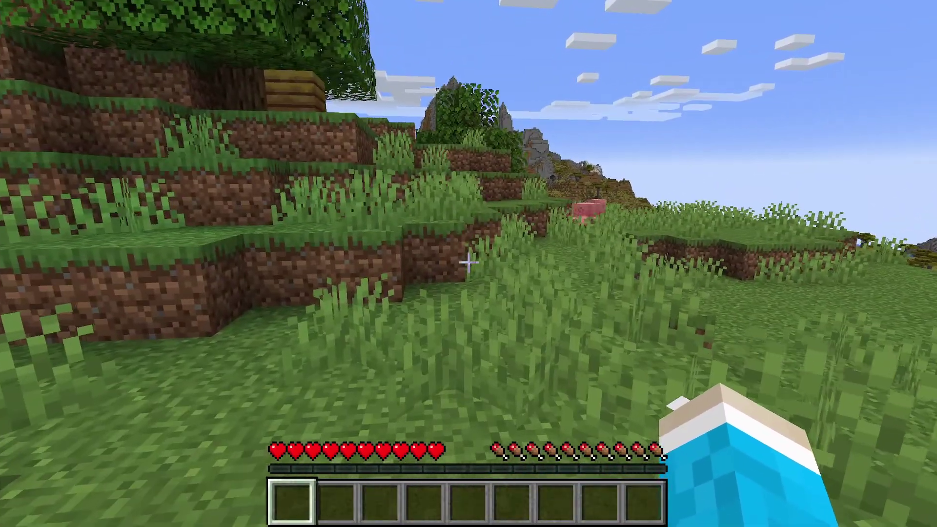